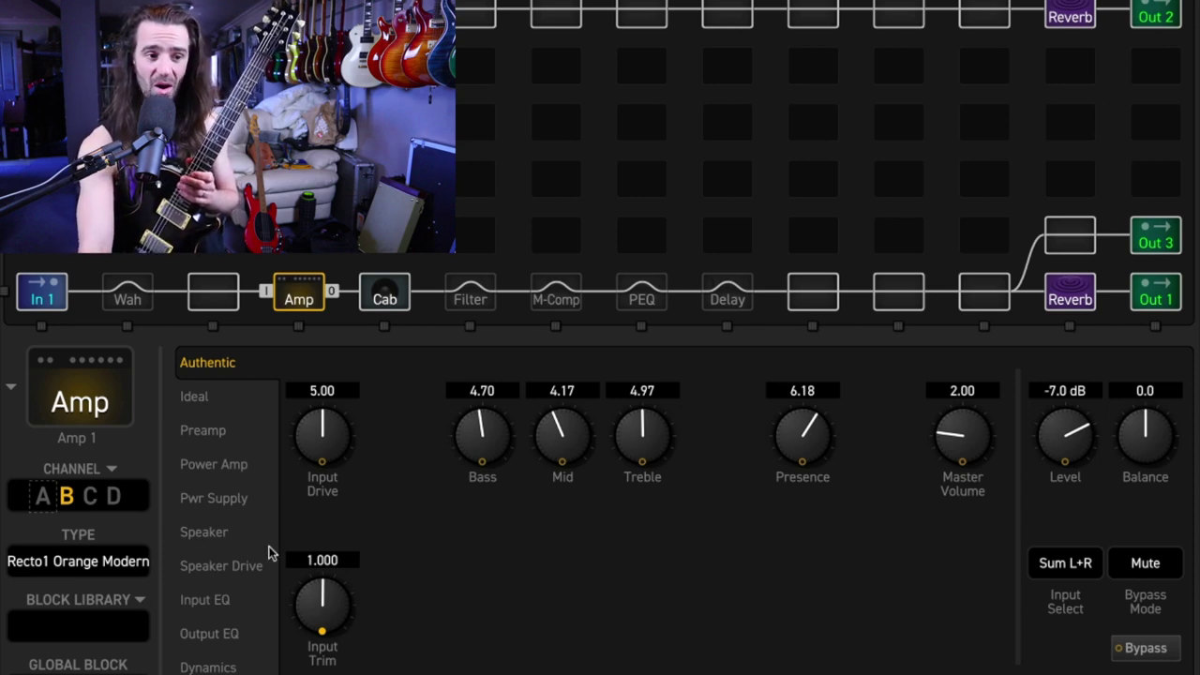
{"action": "left_click", "coordinate": [384, 293]}
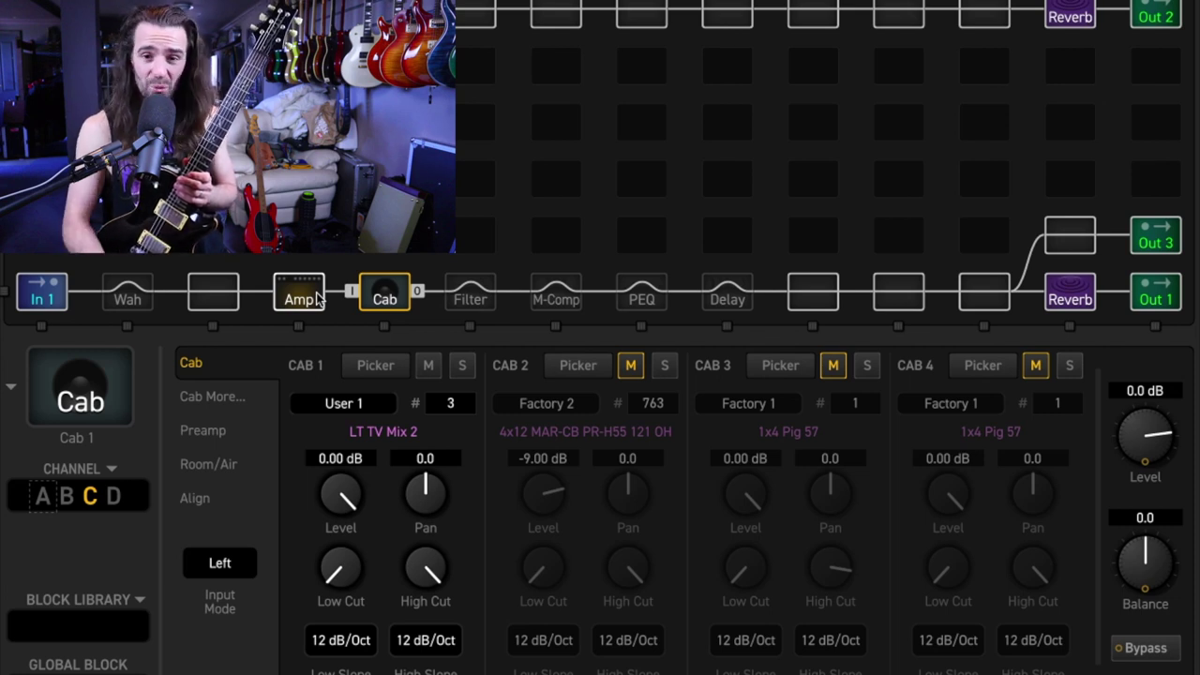
{"action": "left_click", "coordinate": [1069, 300]}
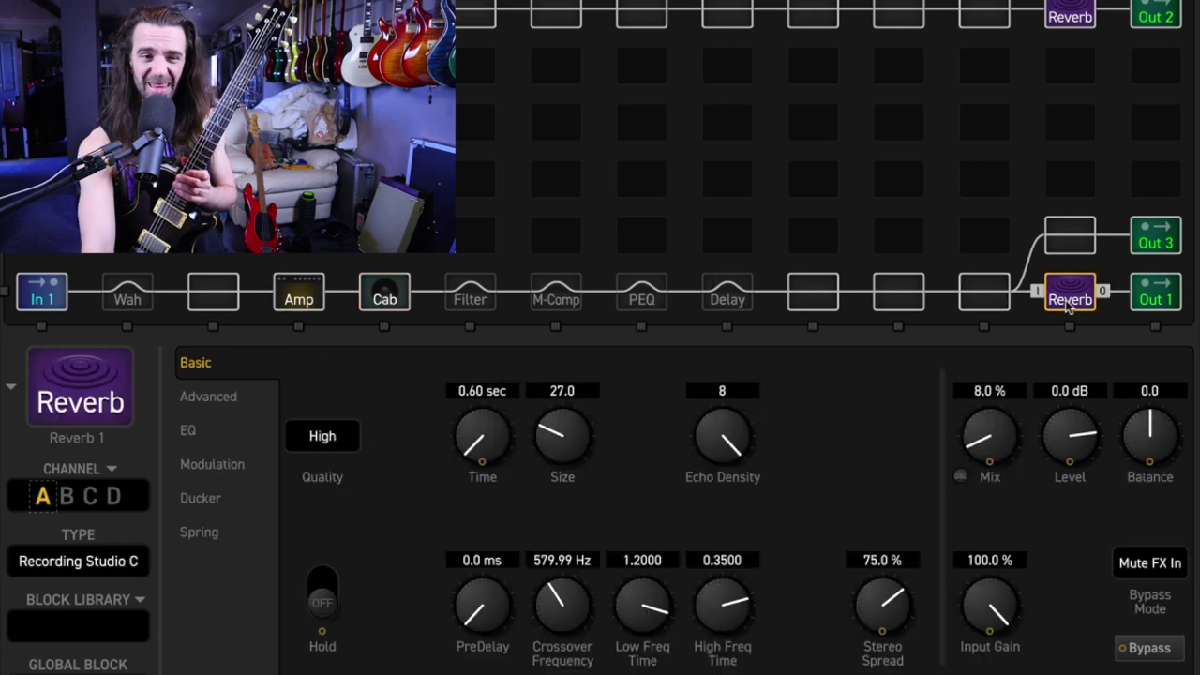
{"action": "left_click", "coordinate": [300, 298]}
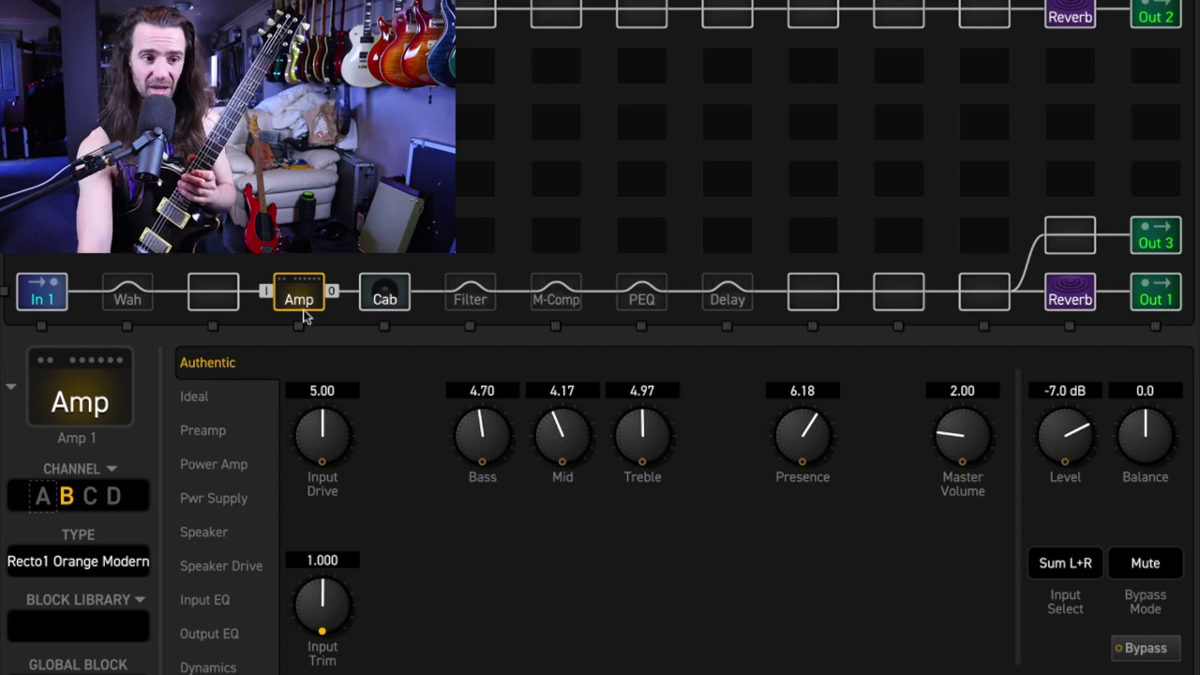
Page through the amp's Preamp, Power Amp and Pwr Supply parameters, ending back on Authentic.
{"action": "left_click", "coordinate": [227, 431]}
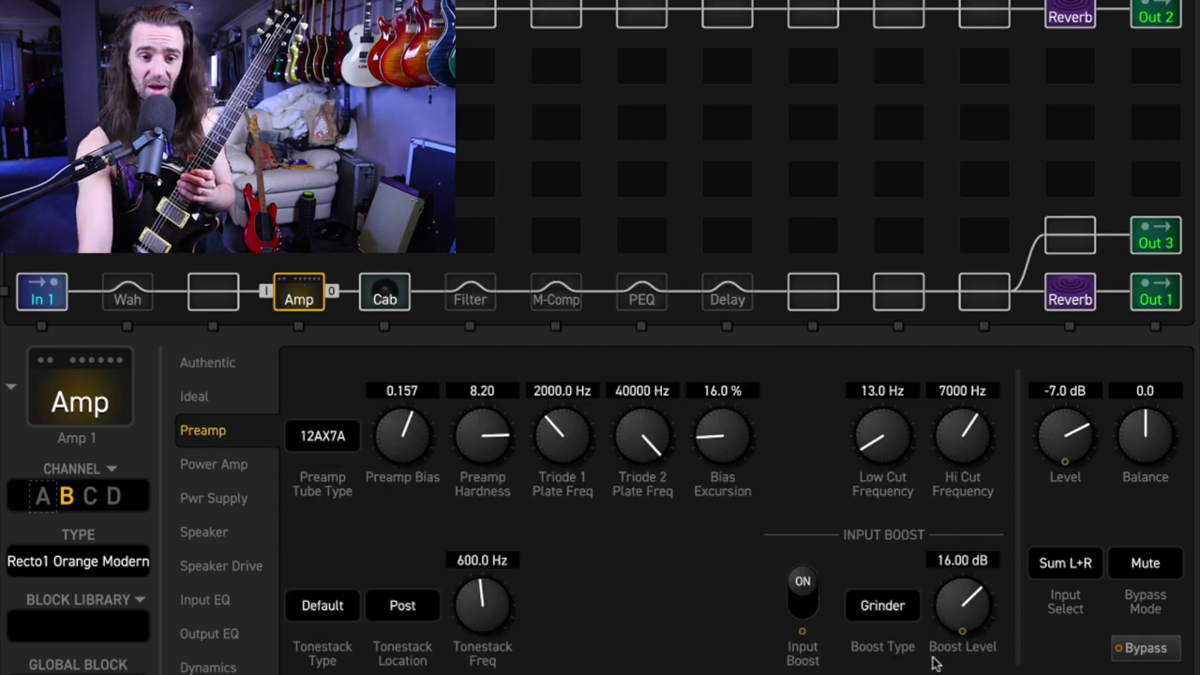
{"action": "left_click", "coordinate": [214, 369]}
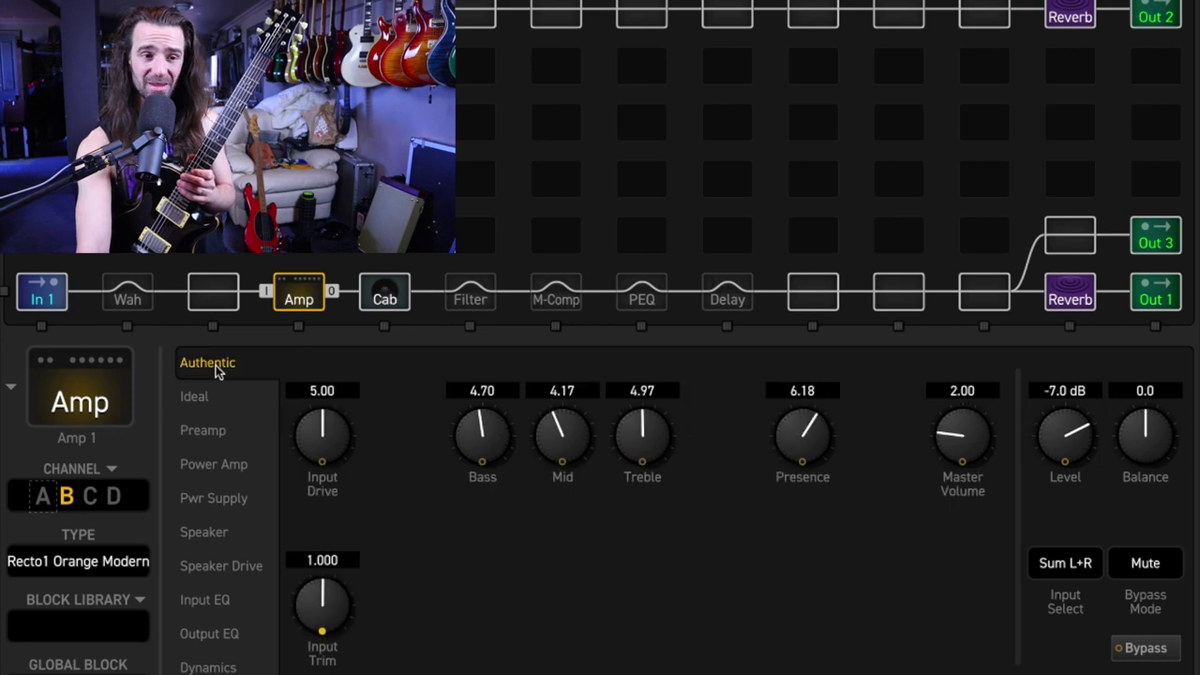
{"action": "left_click", "coordinate": [235, 463]}
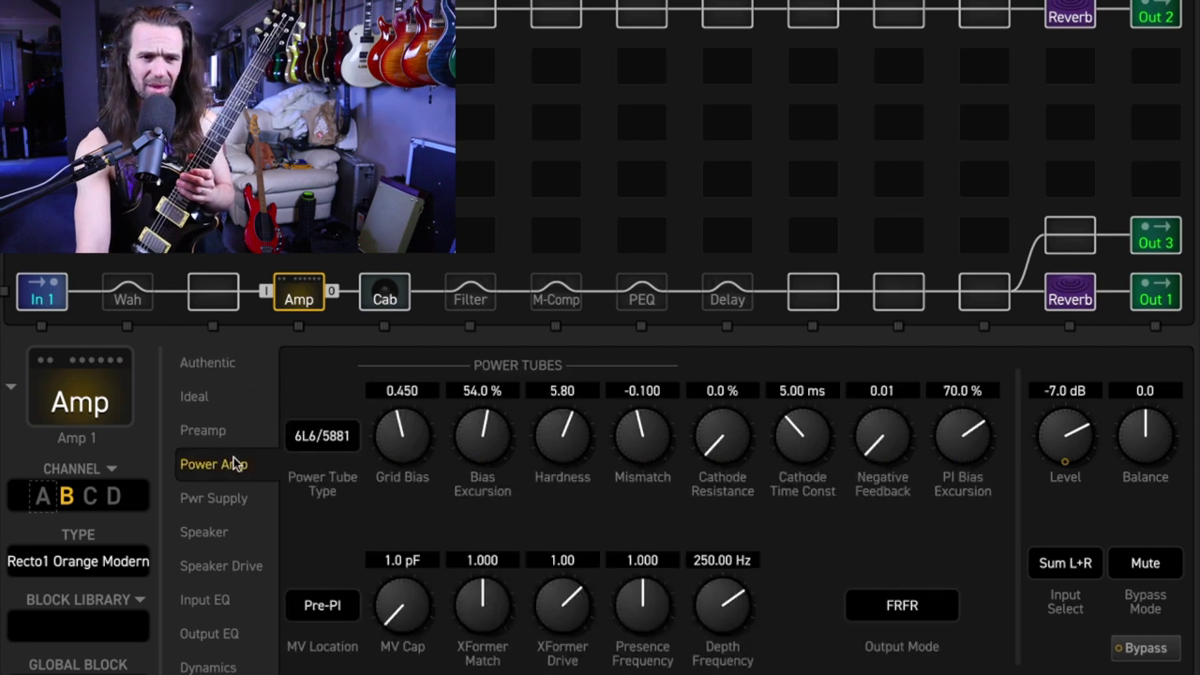
{"action": "left_click", "coordinate": [234, 498]}
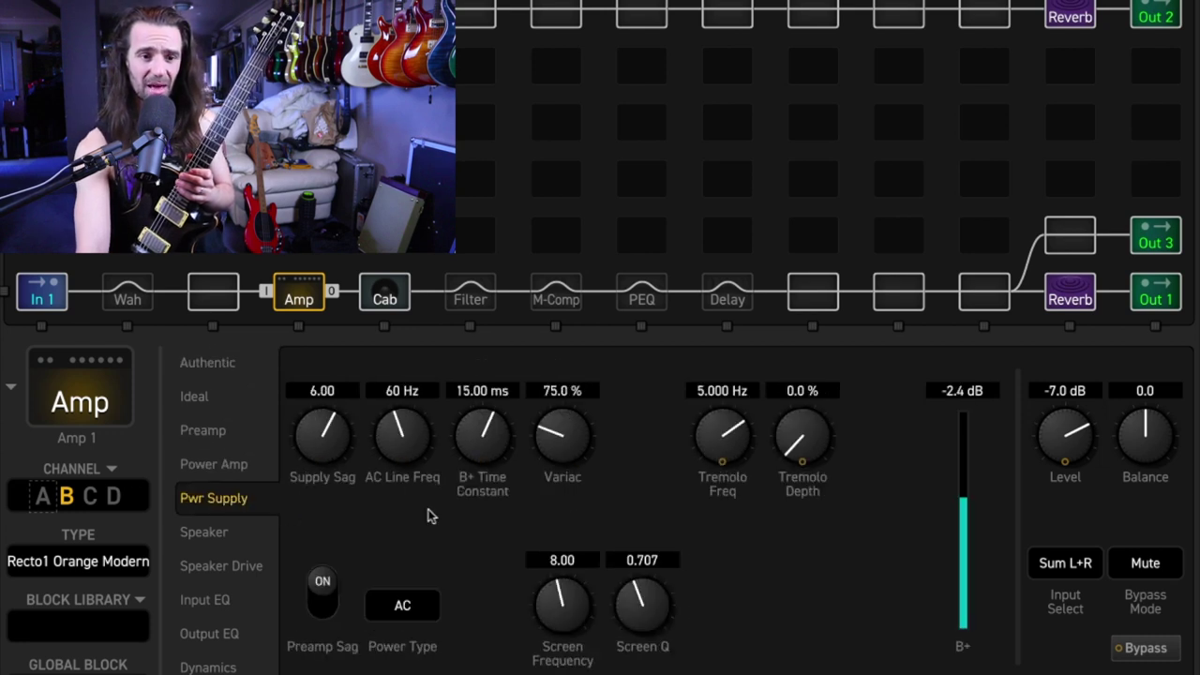
{"action": "left_click", "coordinate": [231, 364]}
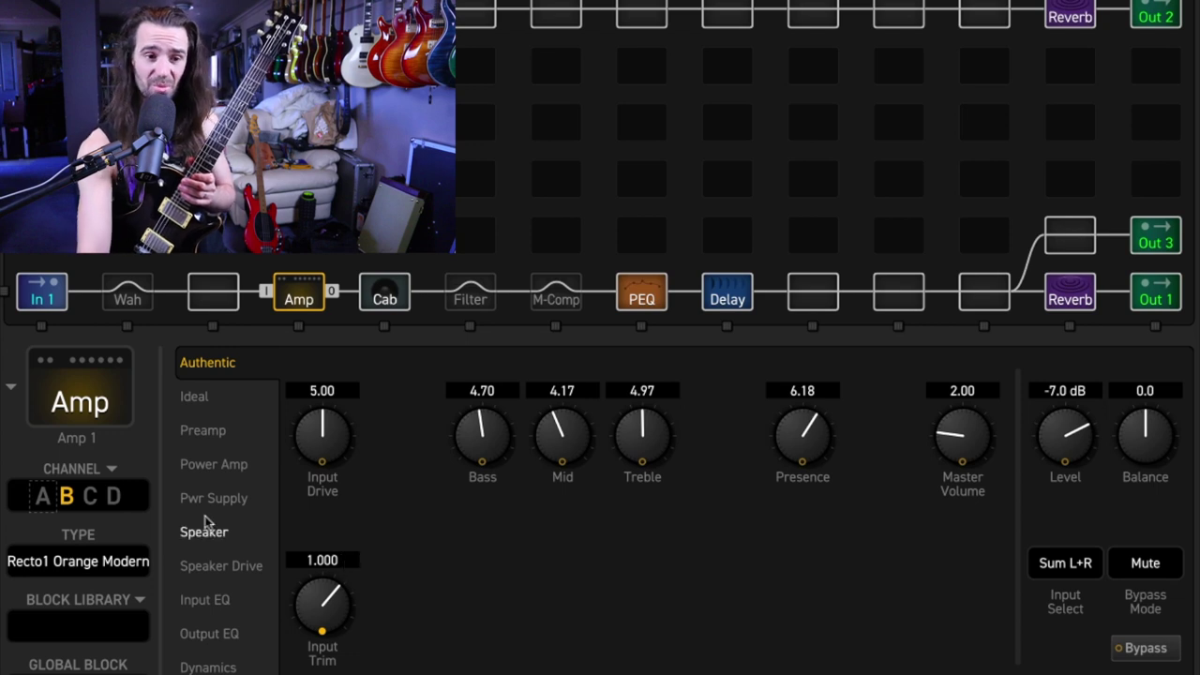
{"action": "left_click", "coordinate": [642, 296]}
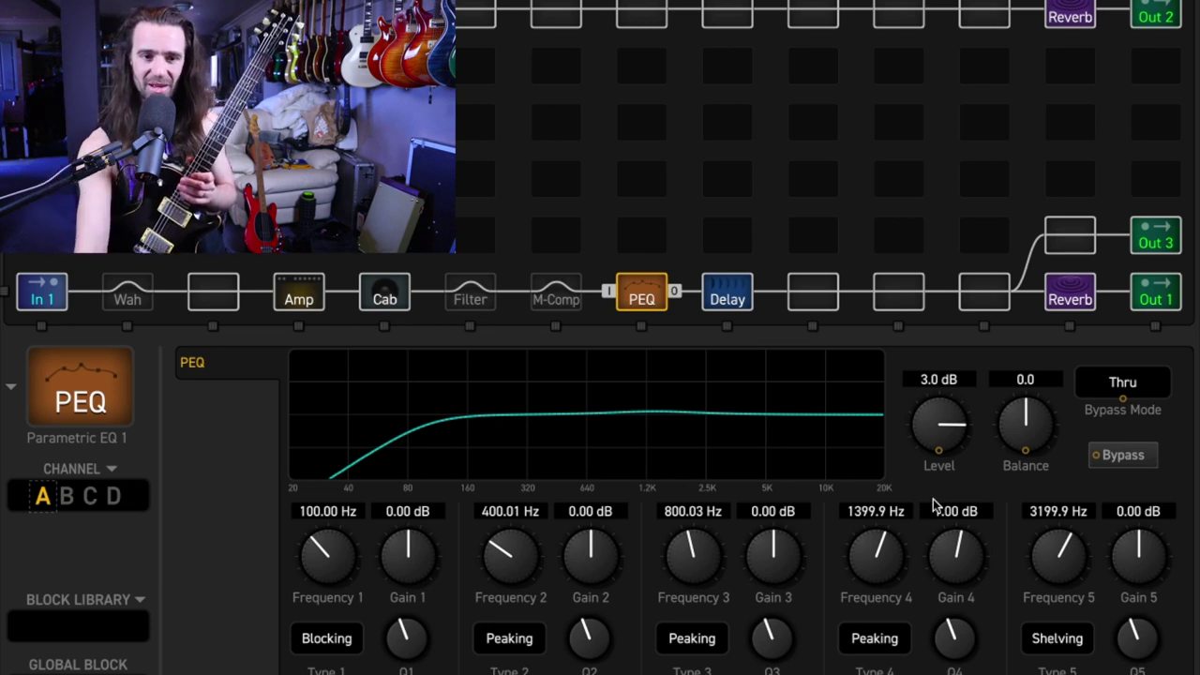
{"action": "left_click", "coordinate": [729, 298]}
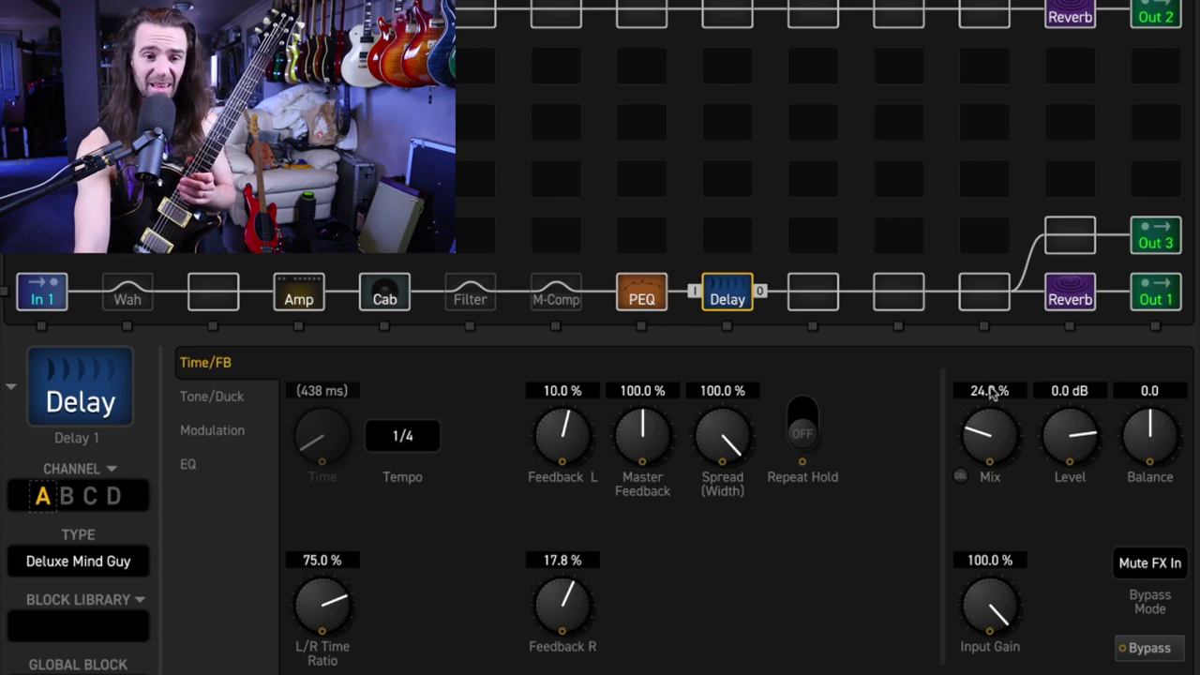
{"action": "left_click", "coordinate": [1064, 290]}
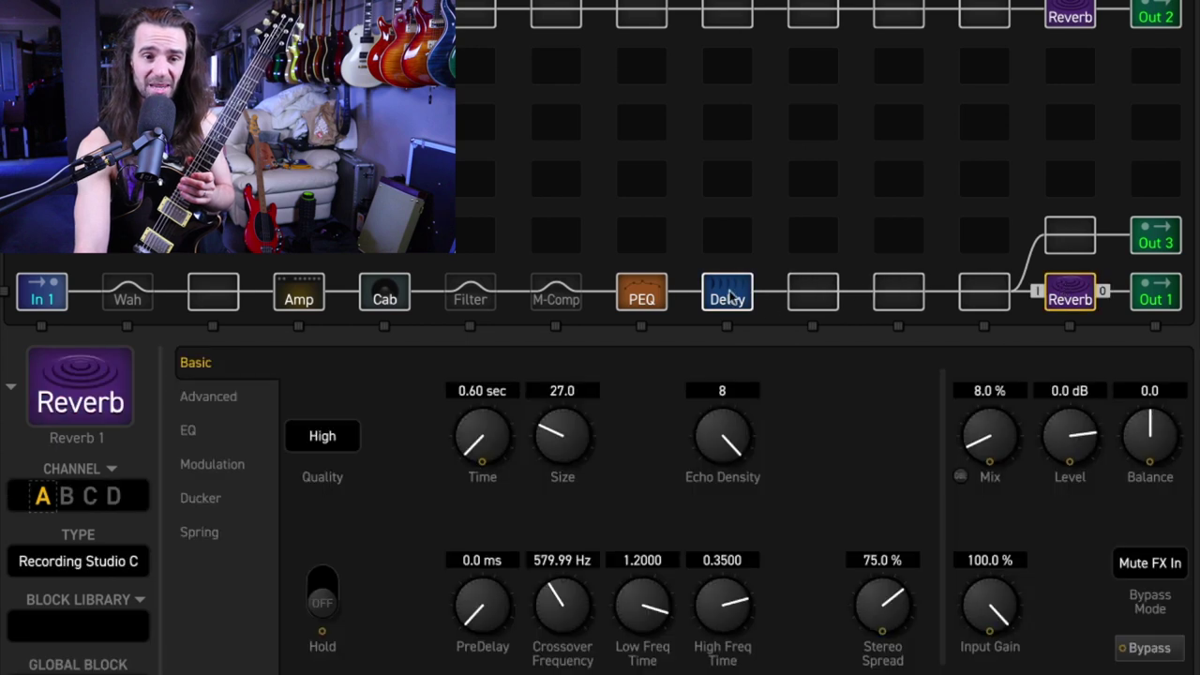
{"action": "left_click", "coordinate": [727, 291]}
Bring the Amp block's settings back into view.
{"action": "left_click", "coordinate": [295, 290]}
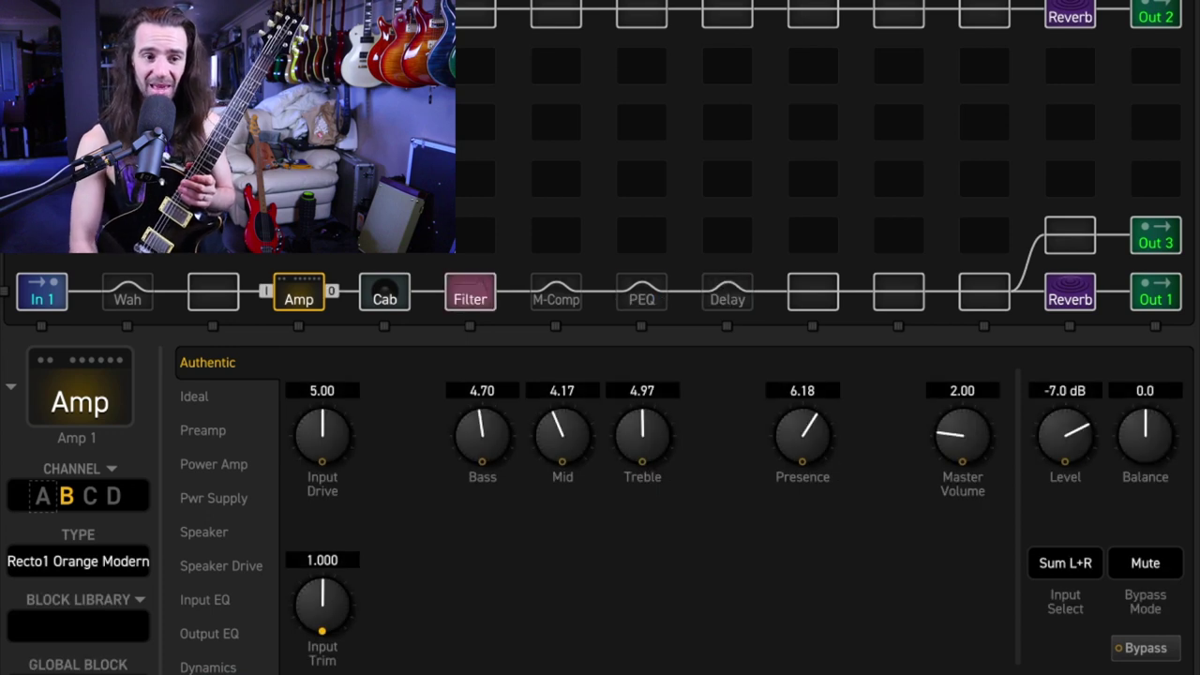
Open the Filter block's editor to show its 4th-order Highpass at 400.0 Hz.
{"action": "left_click", "coordinate": [474, 296]}
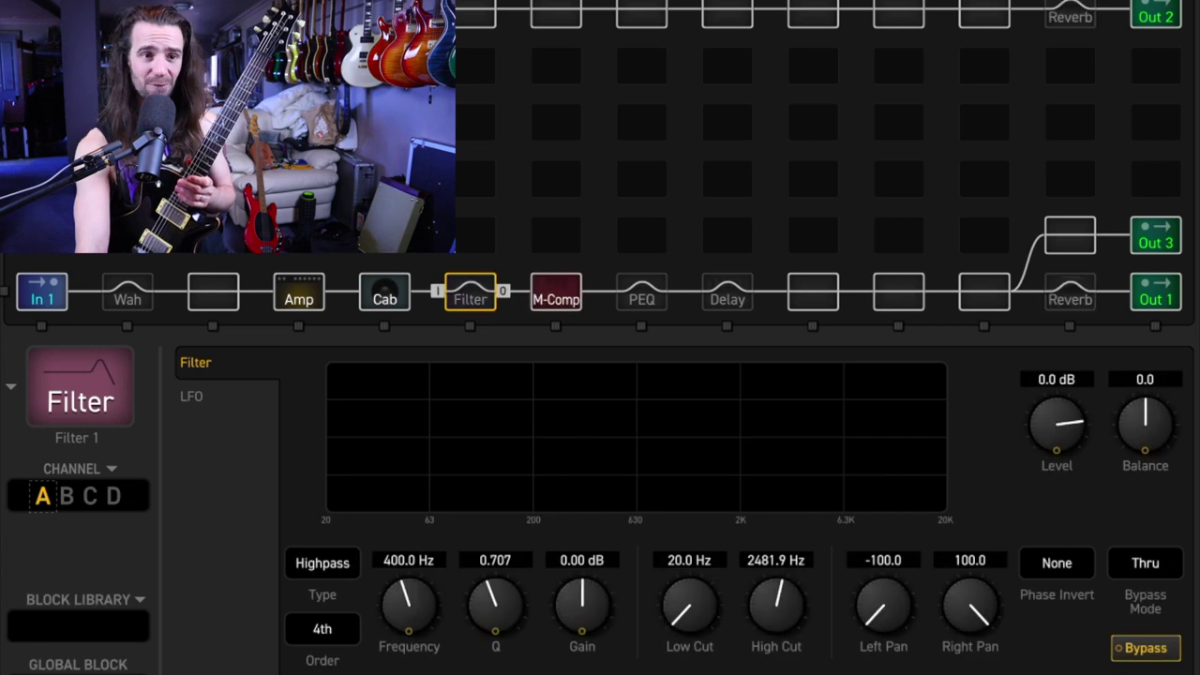
{"action": "left_click", "coordinate": [567, 298]}
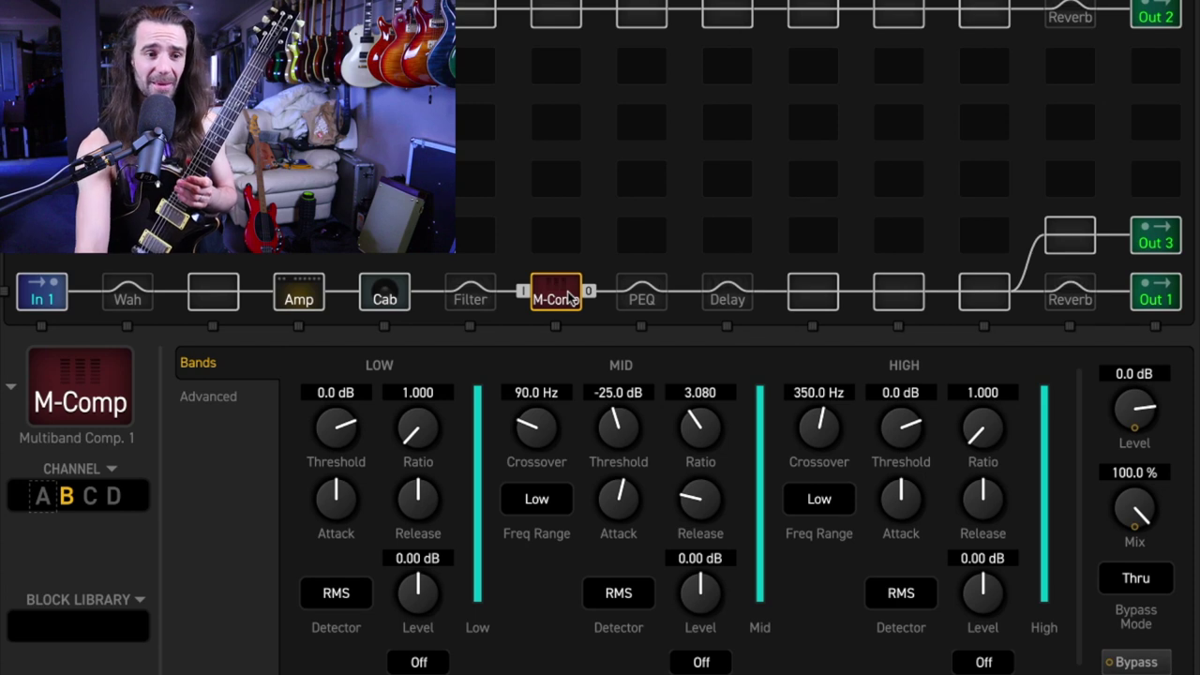
{"action": "left_click", "coordinate": [311, 302]}
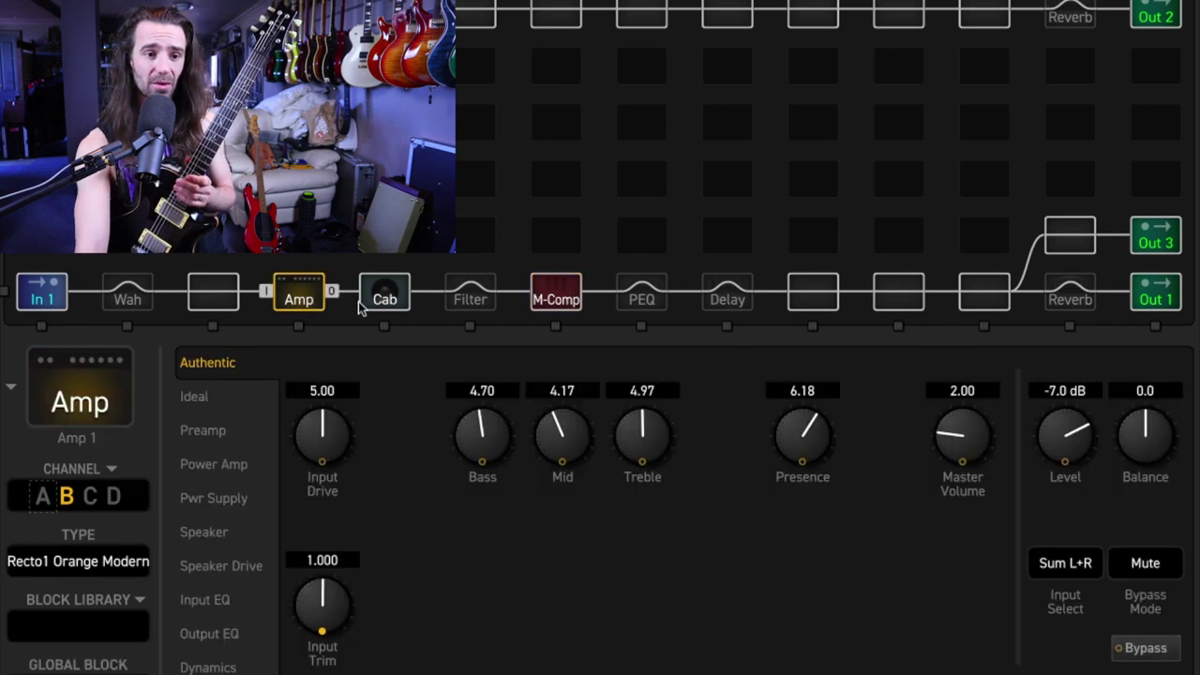
{"action": "left_click", "coordinate": [551, 293]}
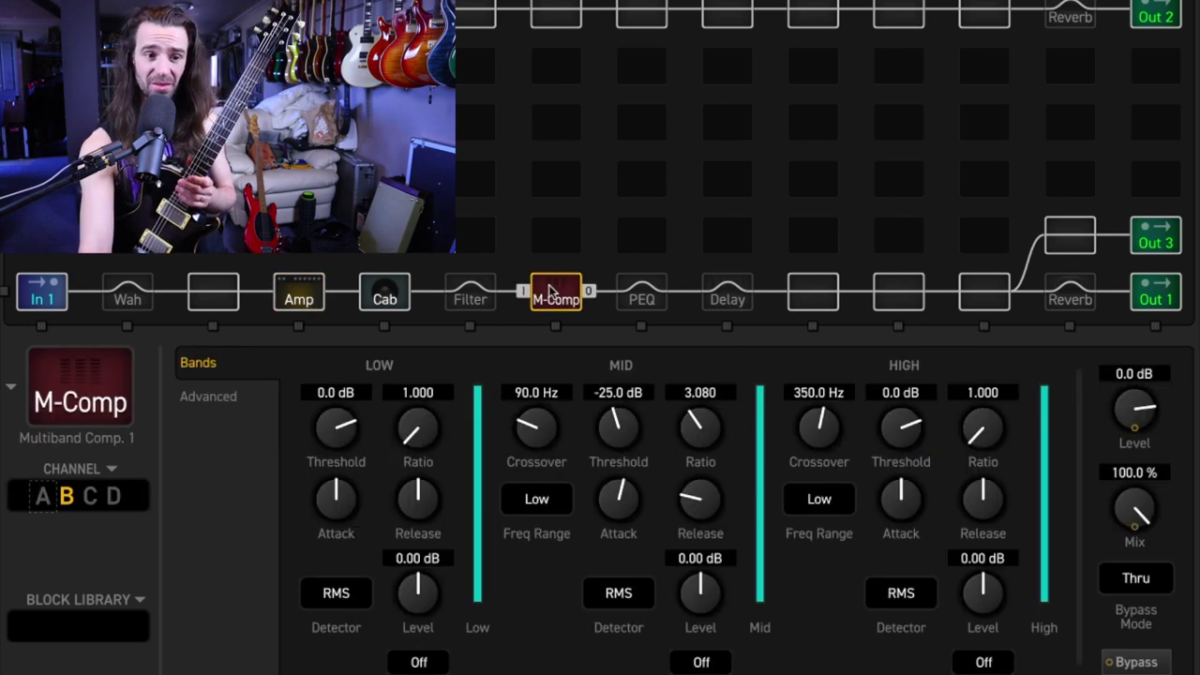
{"action": "left_click", "coordinate": [45, 298]}
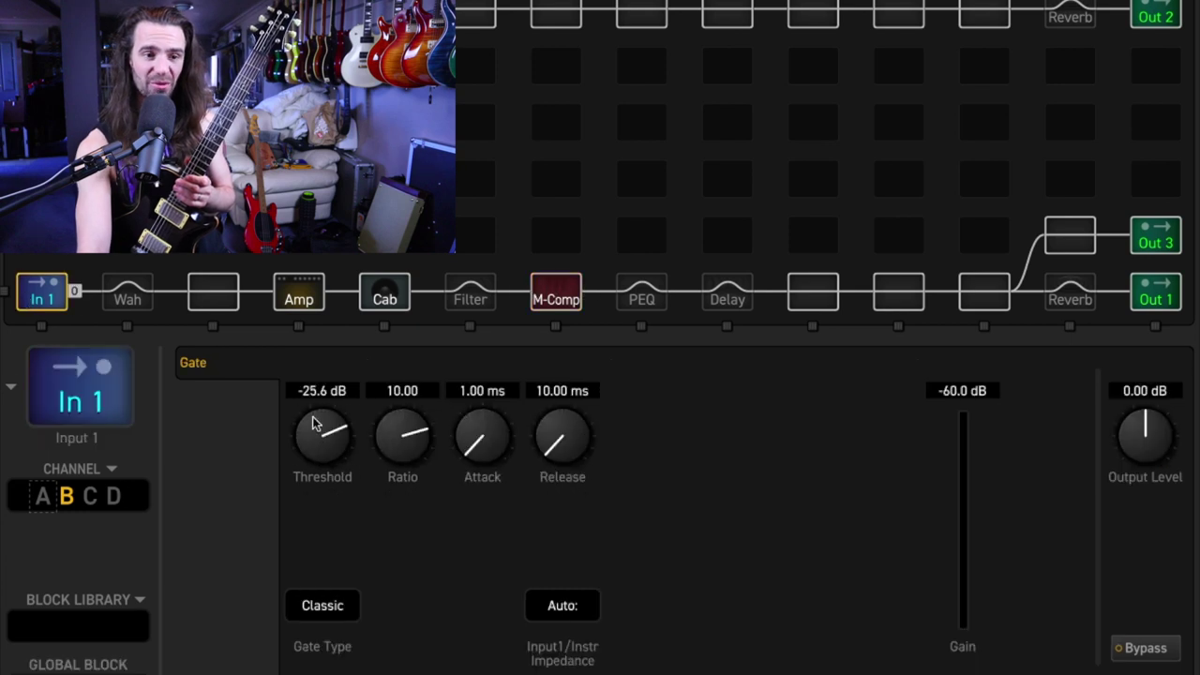
{"action": "left_click", "coordinate": [570, 293]}
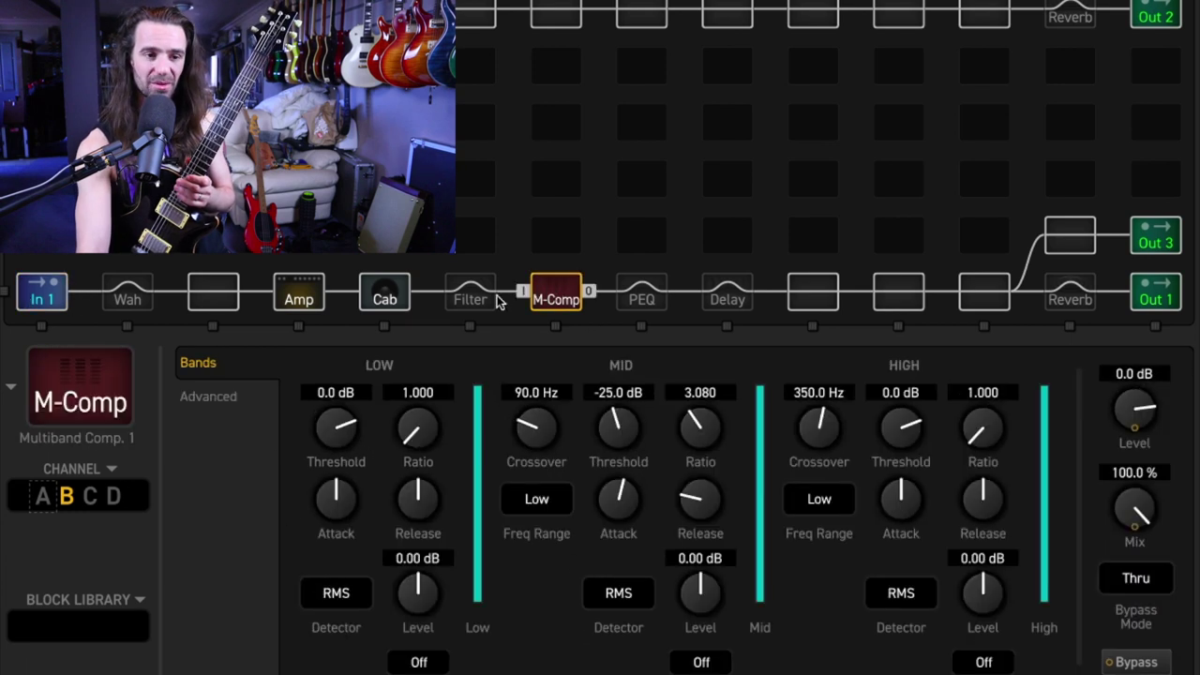
{"action": "left_click", "coordinate": [300, 298]}
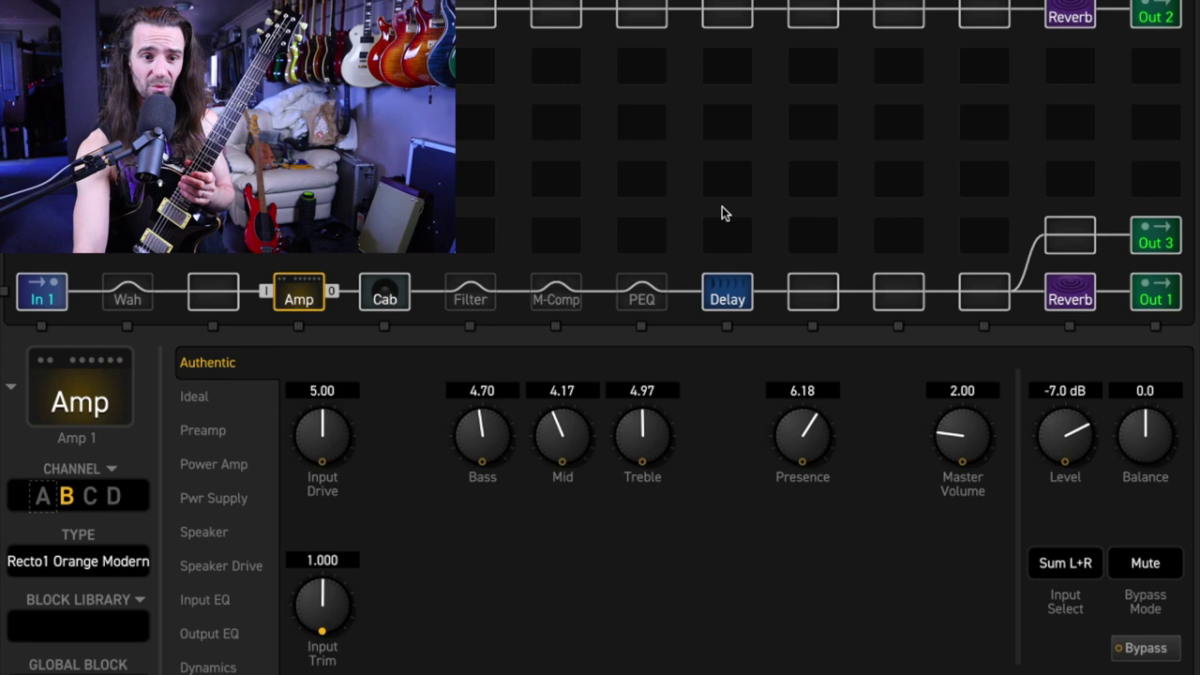
Check the guitar Delay block's settings, then return to the guitar amp's settings.
{"action": "left_click", "coordinate": [728, 310]}
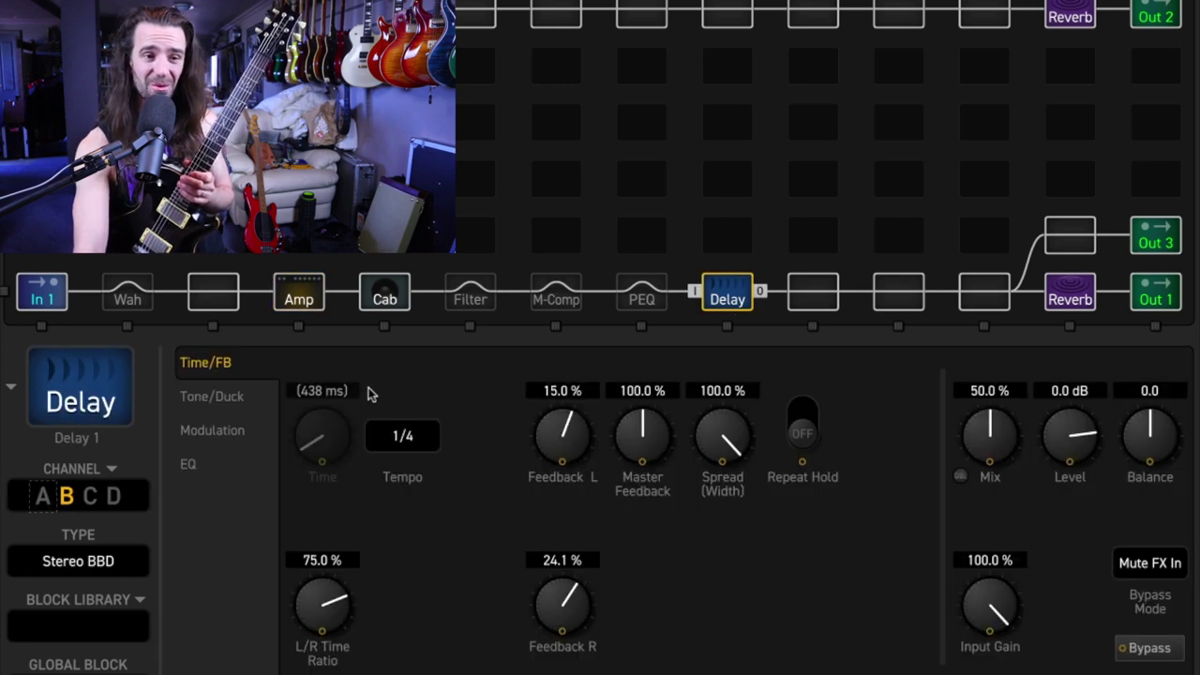
{"action": "left_click", "coordinate": [298, 300]}
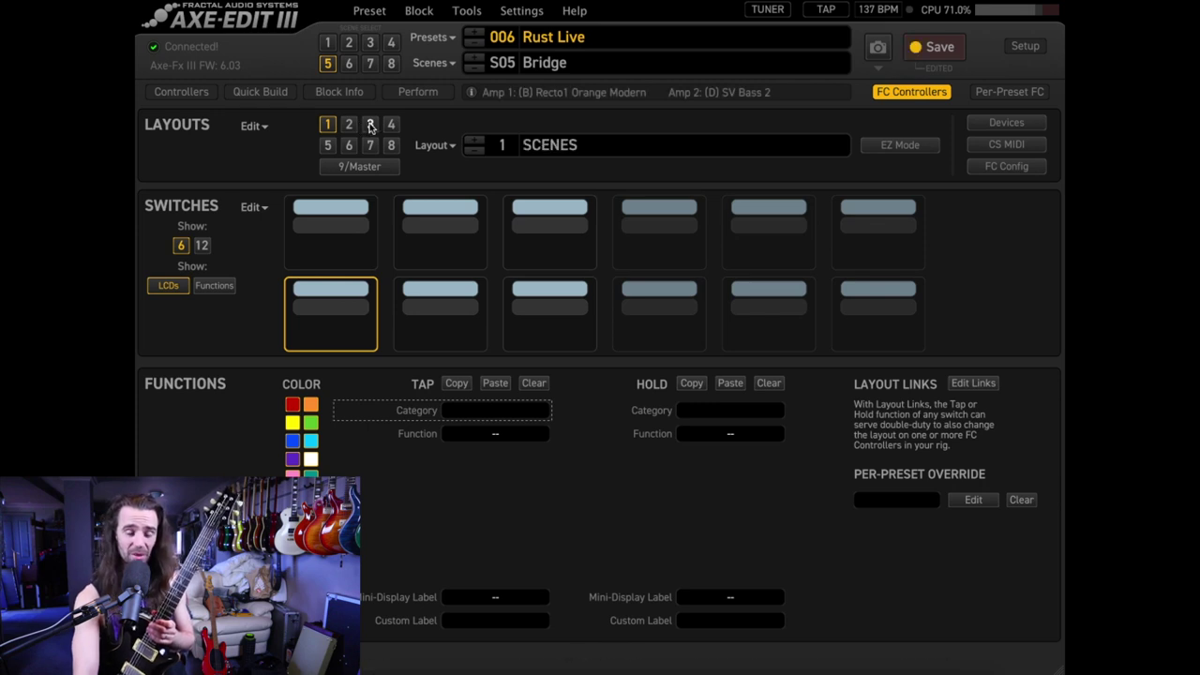
Browse footswitch layouts 3 (EFFECTS 2) and 4 (PERFORM 1), then show the per-preset switch definitions.
{"action": "left_click", "coordinate": [371, 126]}
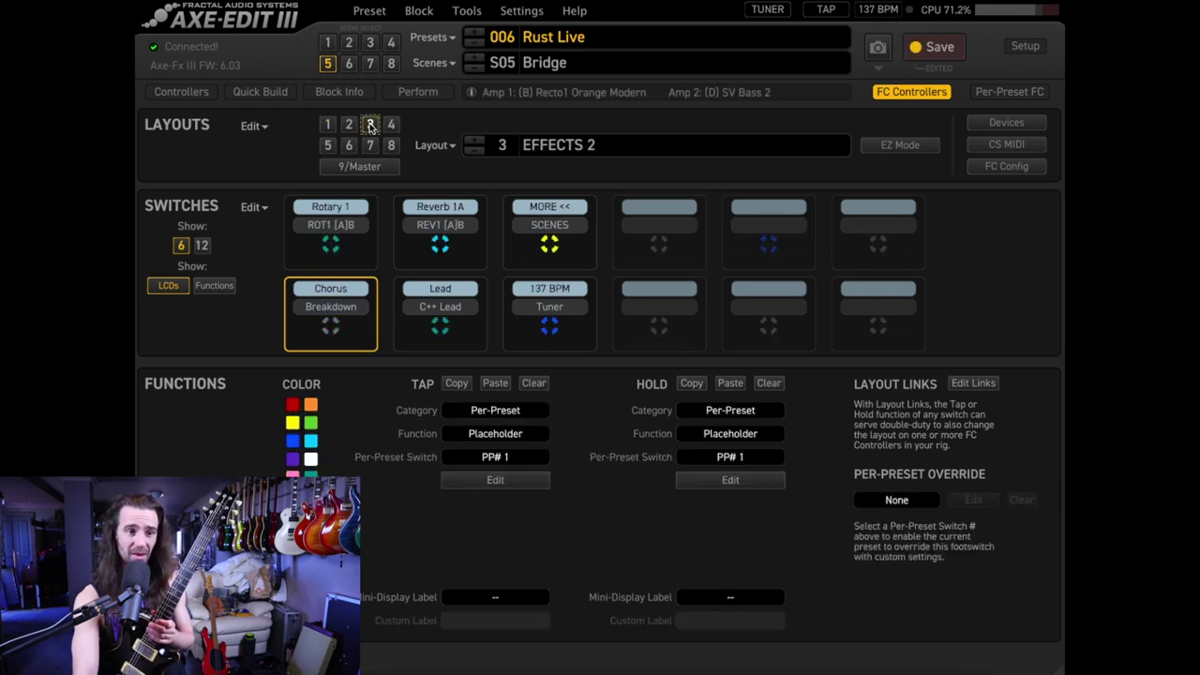
{"action": "left_click", "coordinate": [390, 126]}
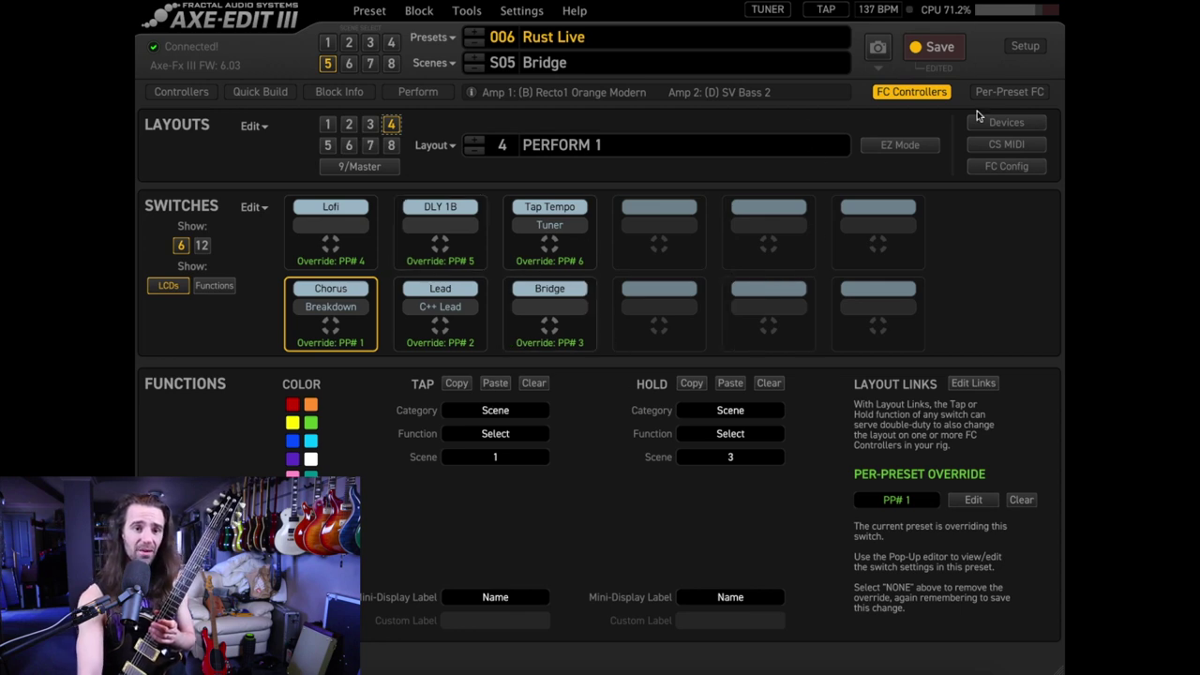
{"action": "left_click", "coordinate": [1004, 90]}
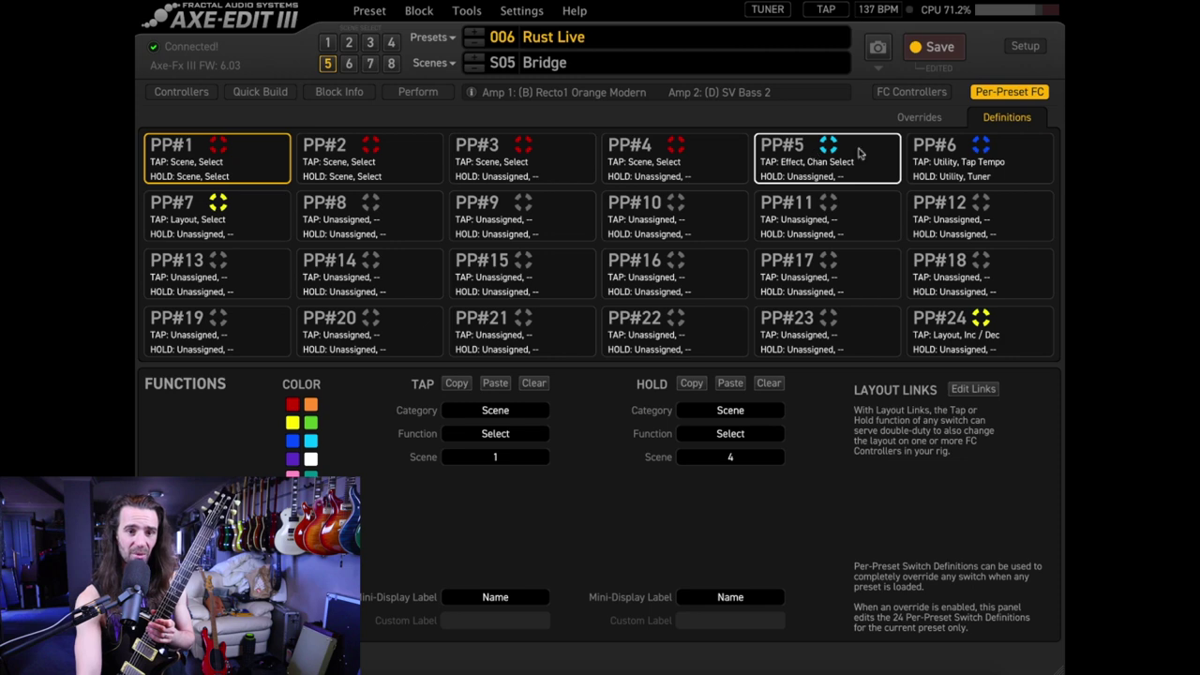
Go back to the FC controller layouts page.
{"action": "left_click", "coordinate": [938, 93]}
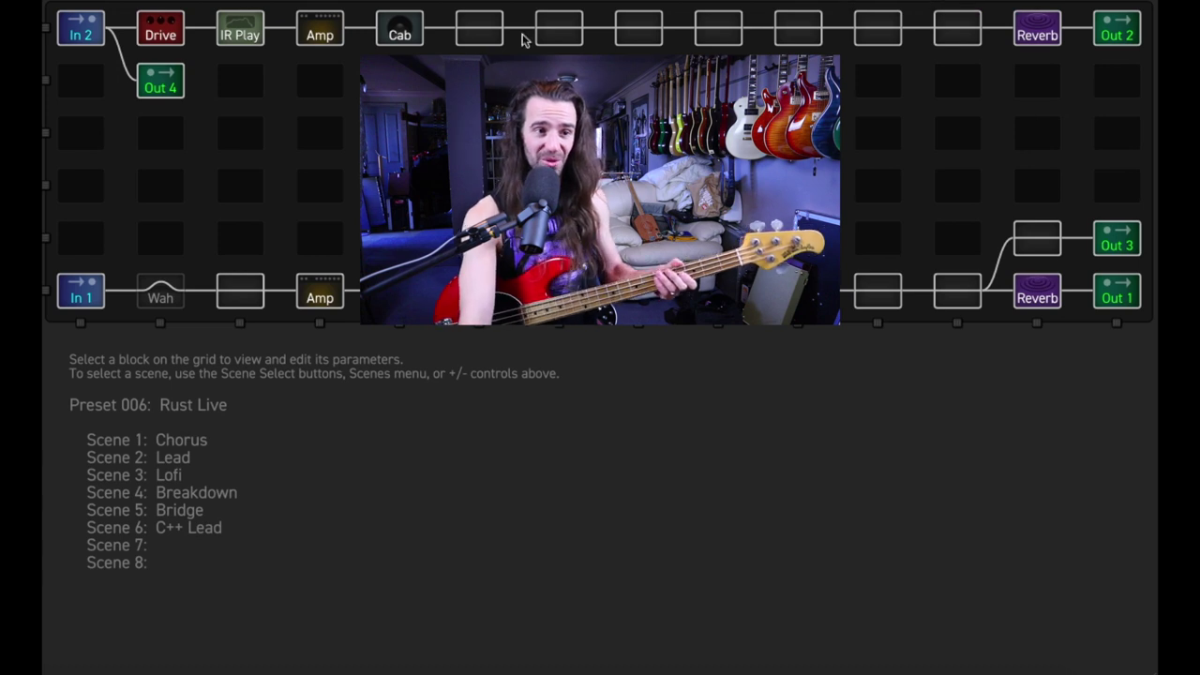
Inspect the In 2 gate, Out 2 and Out 4 mixers, then the bass Drive's Blackglass 7K settings.
{"action": "left_click", "coordinate": [94, 37]}
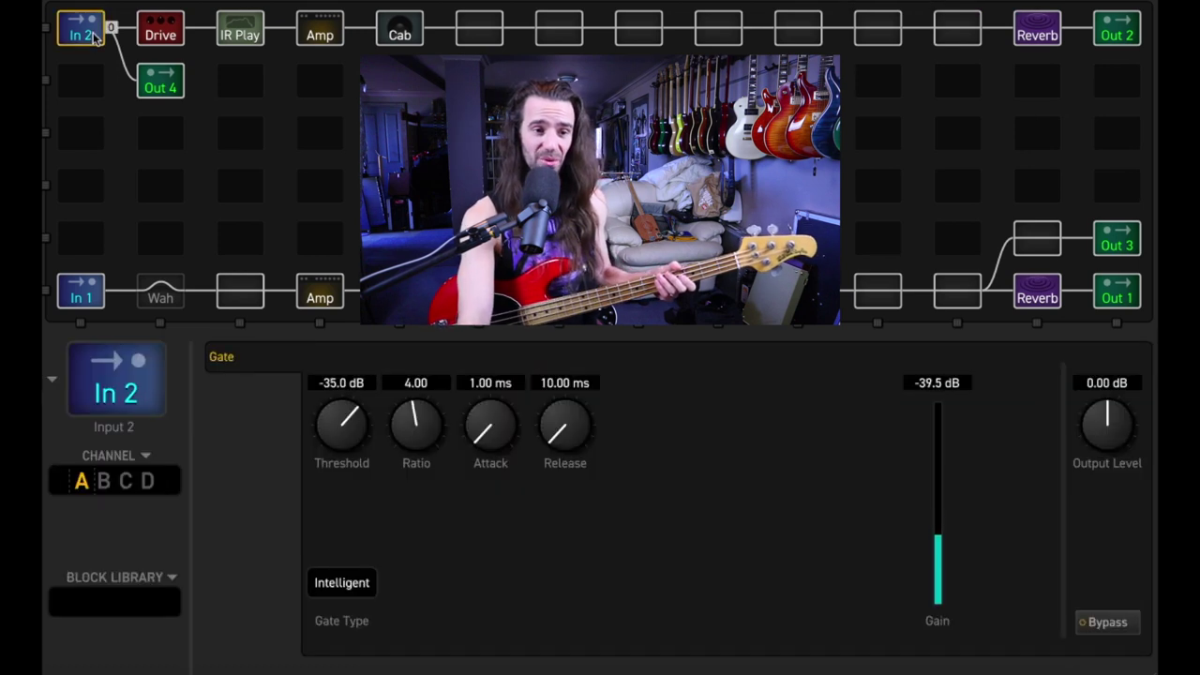
{"action": "left_click", "coordinate": [1122, 30]}
{"action": "left_click", "coordinate": [168, 87]}
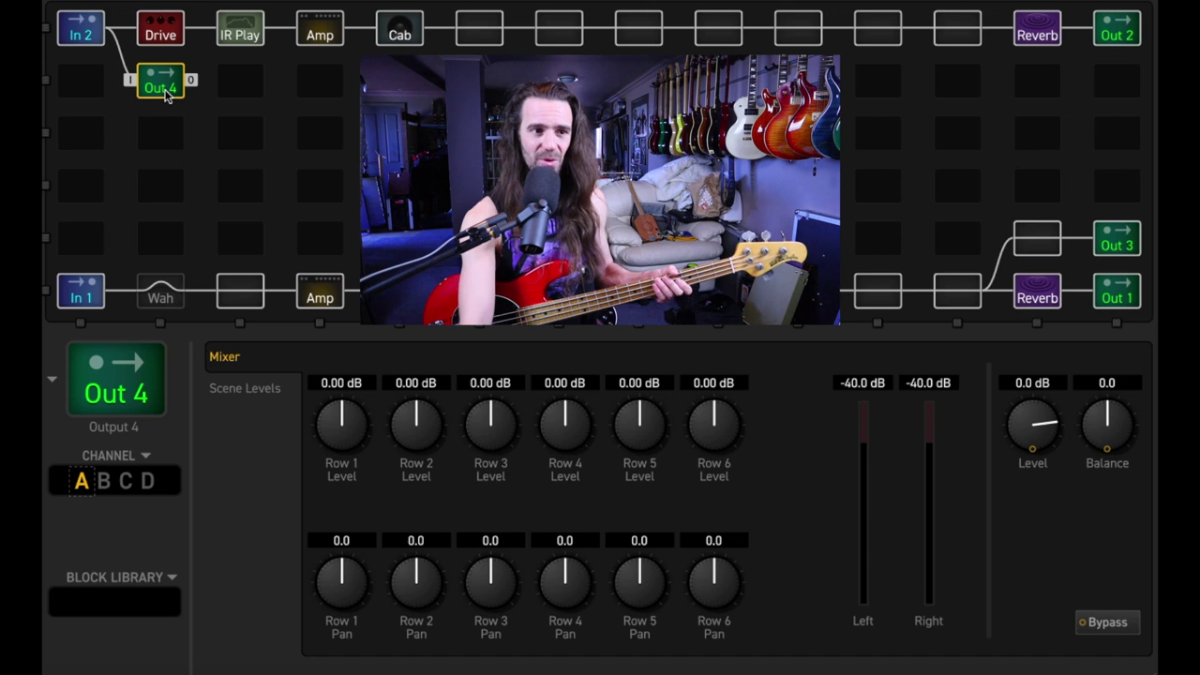
{"action": "left_click", "coordinate": [160, 28]}
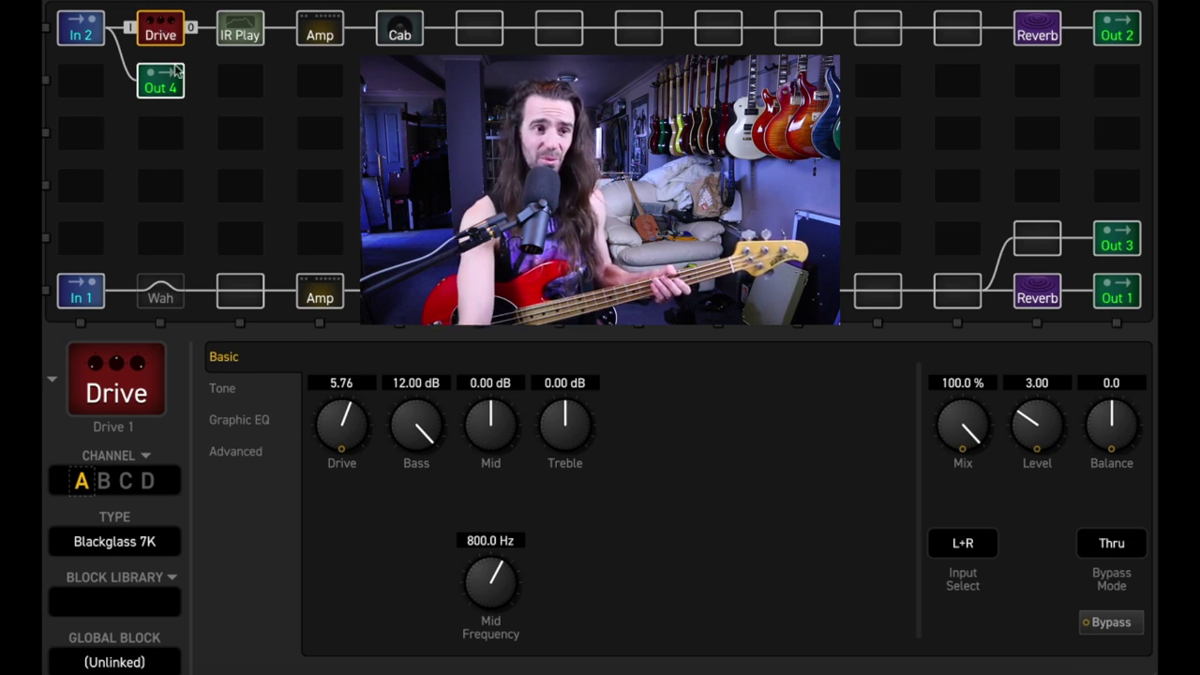
Inspect the bass chain's IR Player, SV Bass 2 amp and Cab 2 with user IRs 499 and 501.
{"action": "left_click", "coordinate": [240, 32]}
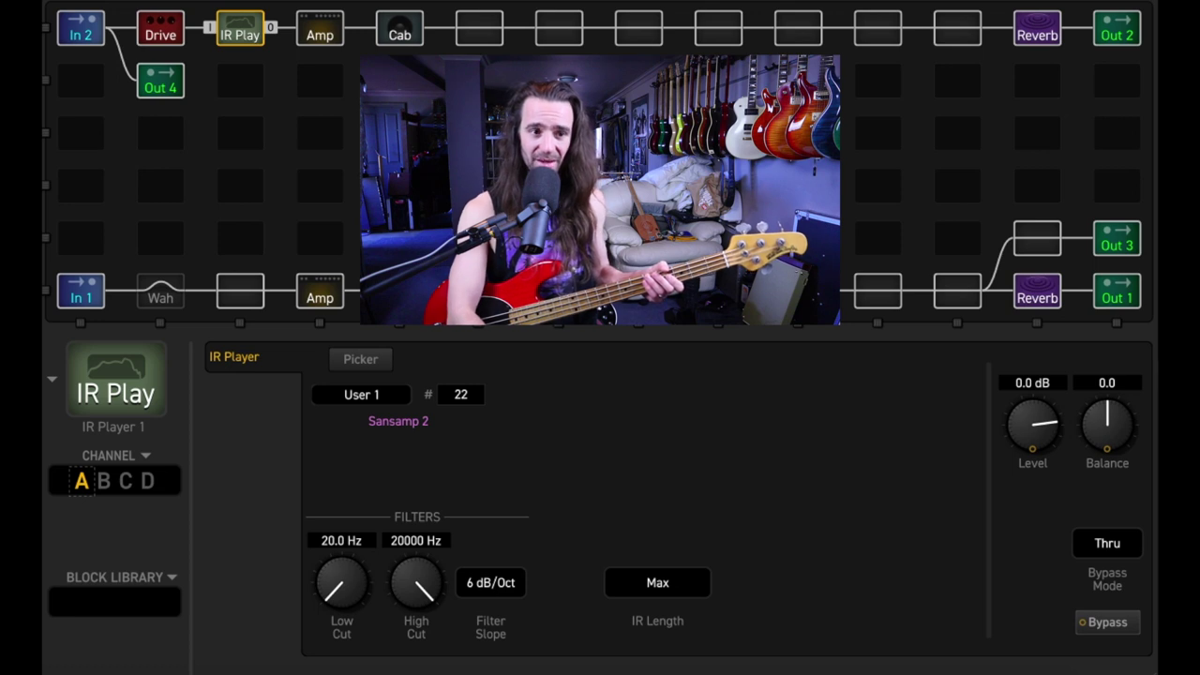
{"action": "left_click", "coordinate": [314, 31]}
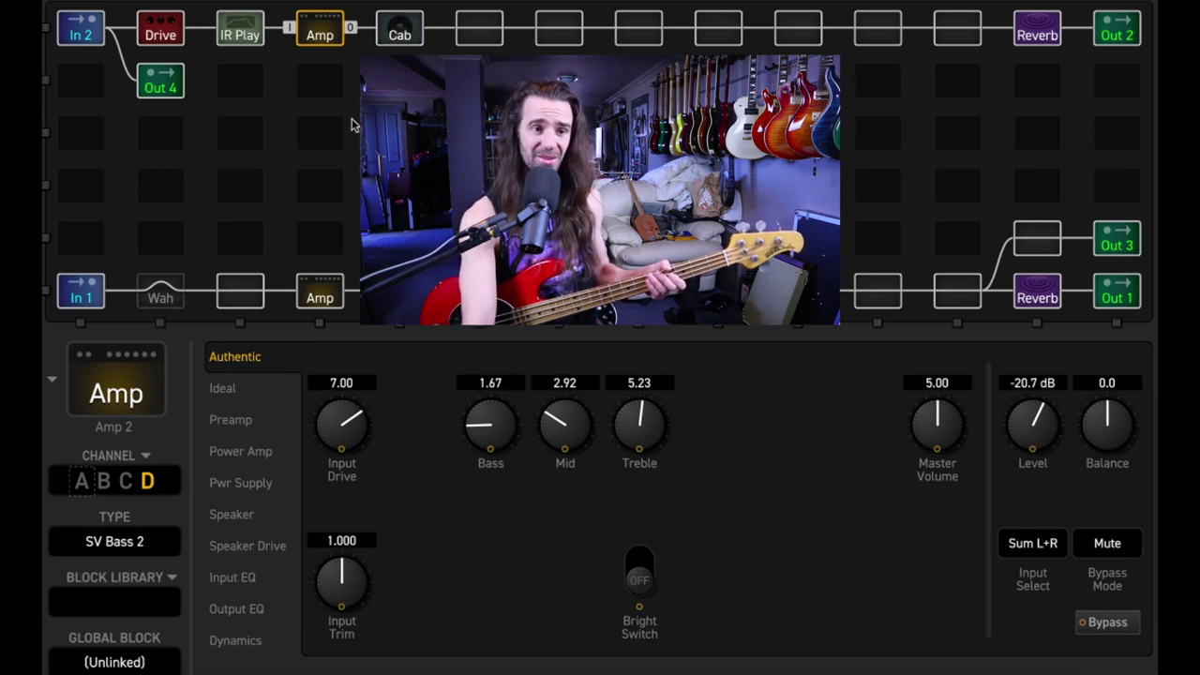
{"action": "left_click", "coordinate": [400, 35]}
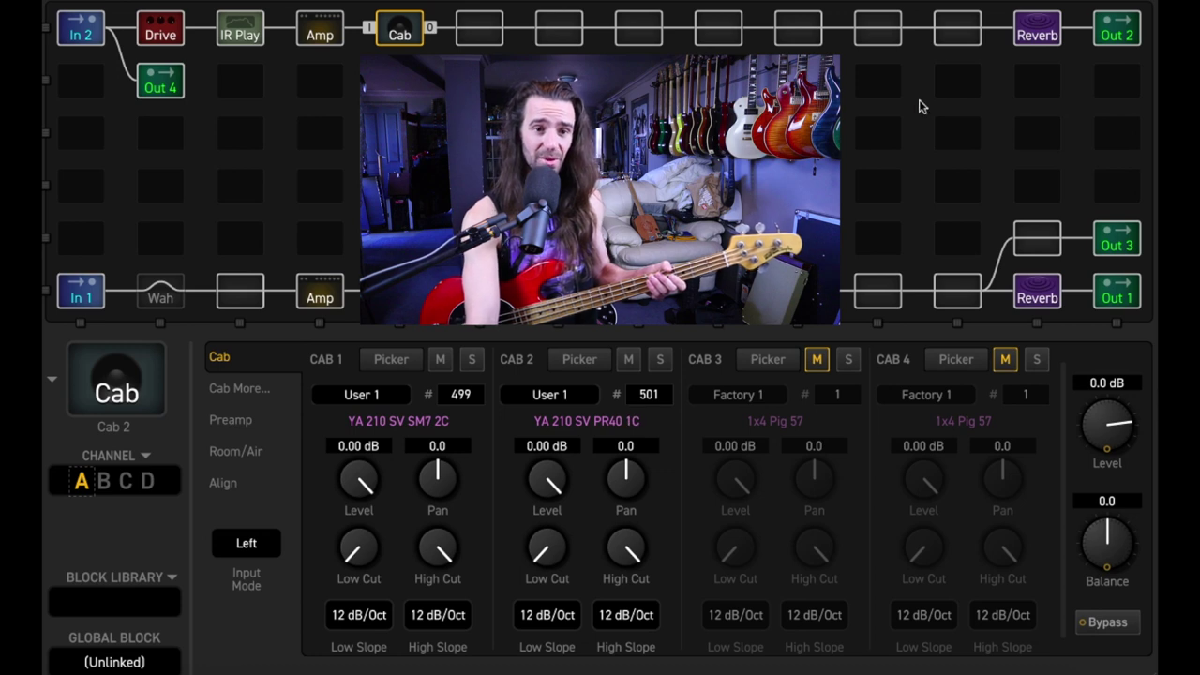
{"action": "left_click", "coordinate": [1036, 35]}
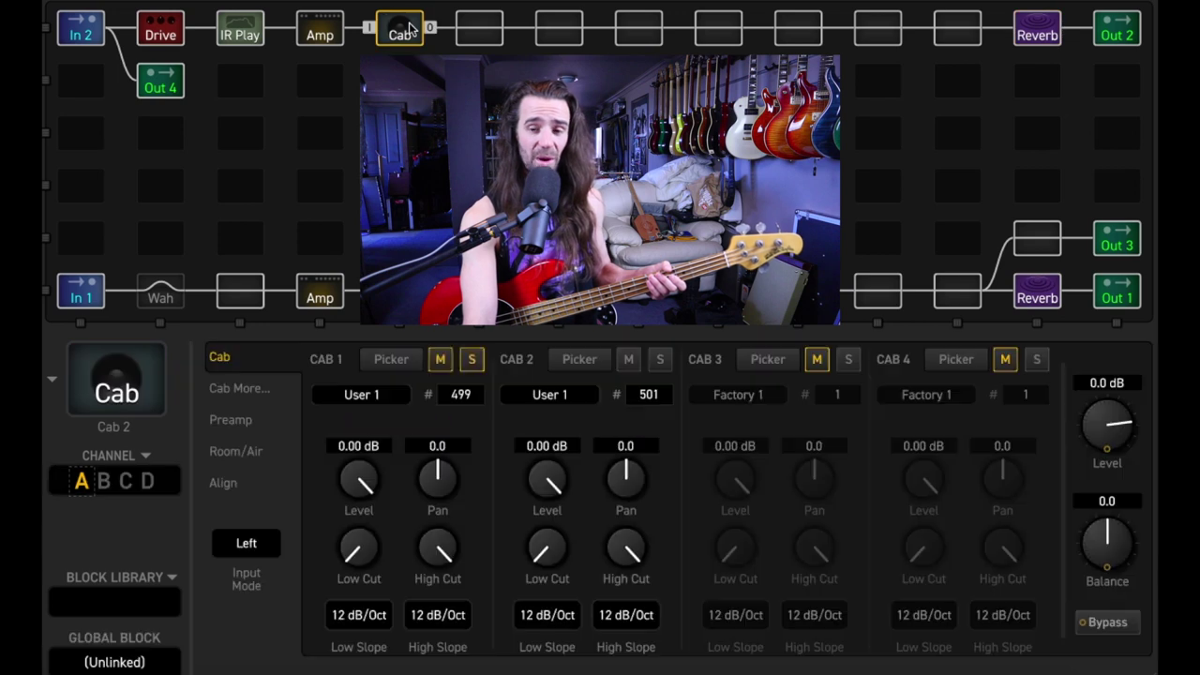
Show the SV Bass 2 Preamp parameters and try the 4.00 dB input boost, then switch it off.
{"action": "left_click", "coordinate": [330, 36]}
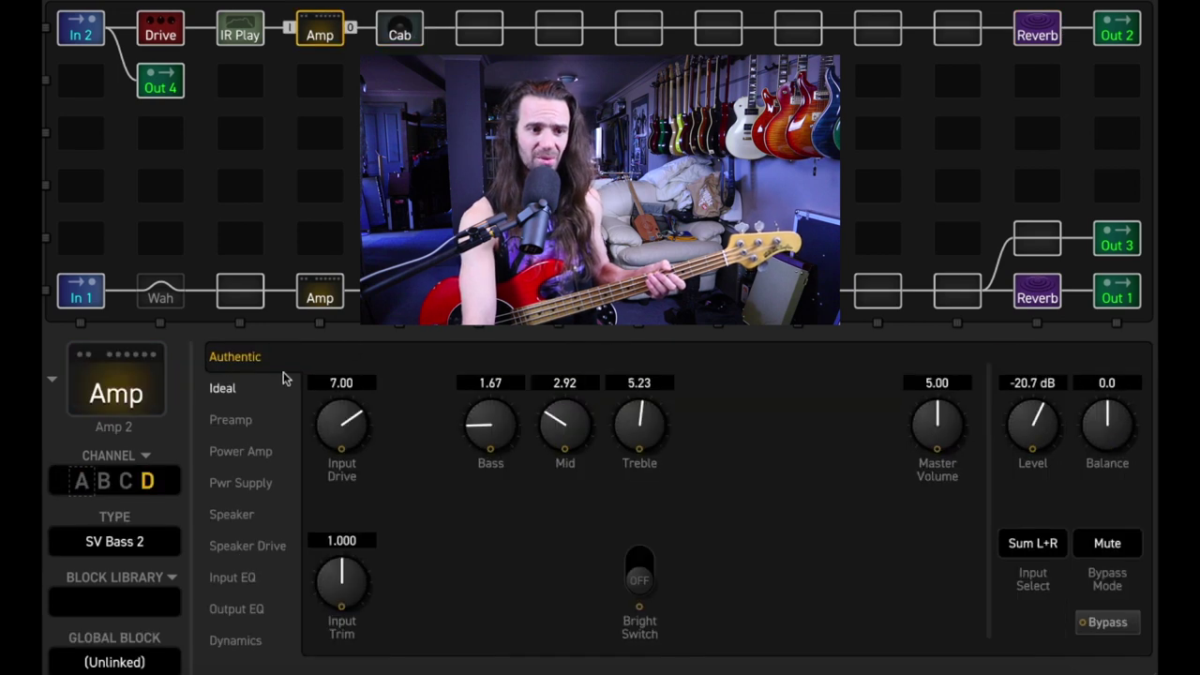
{"action": "left_click", "coordinate": [265, 421]}
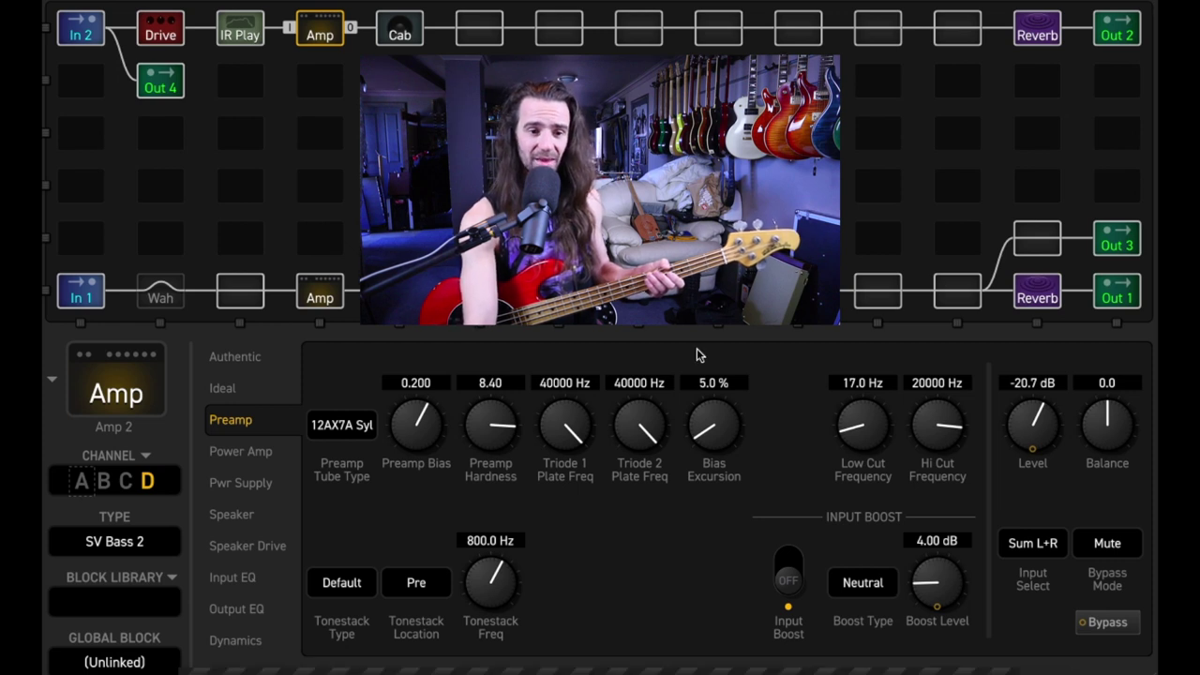
{"action": "left_click", "coordinate": [789, 573]}
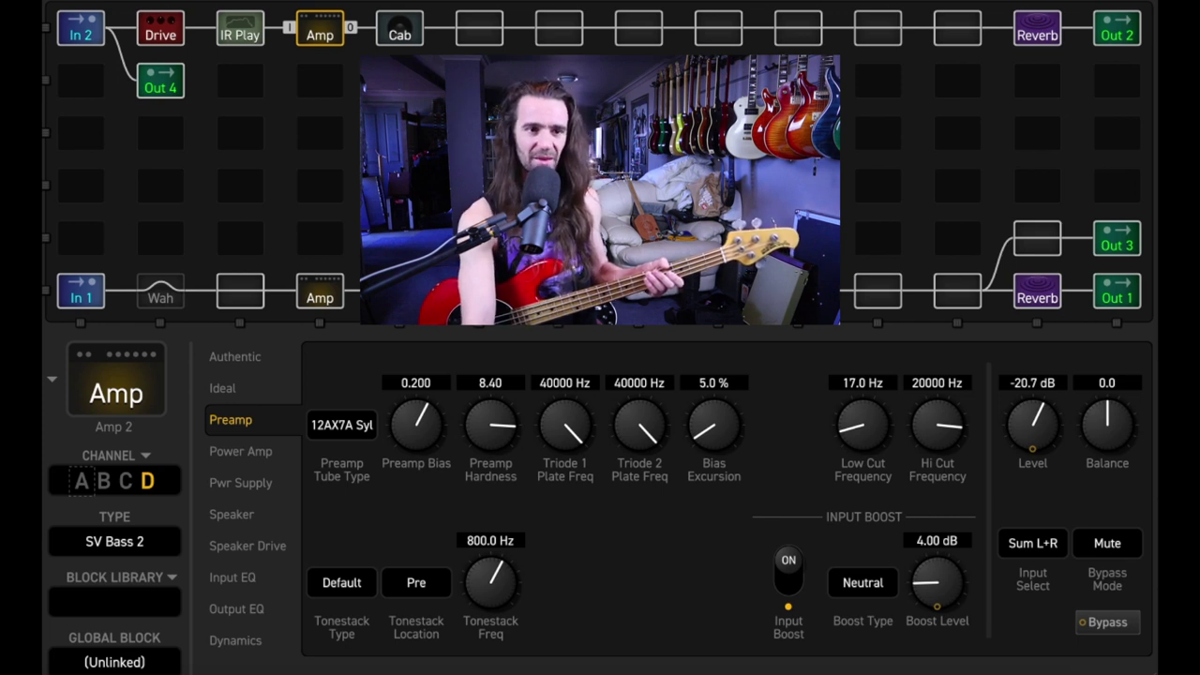
{"action": "left_click", "coordinate": [788, 571]}
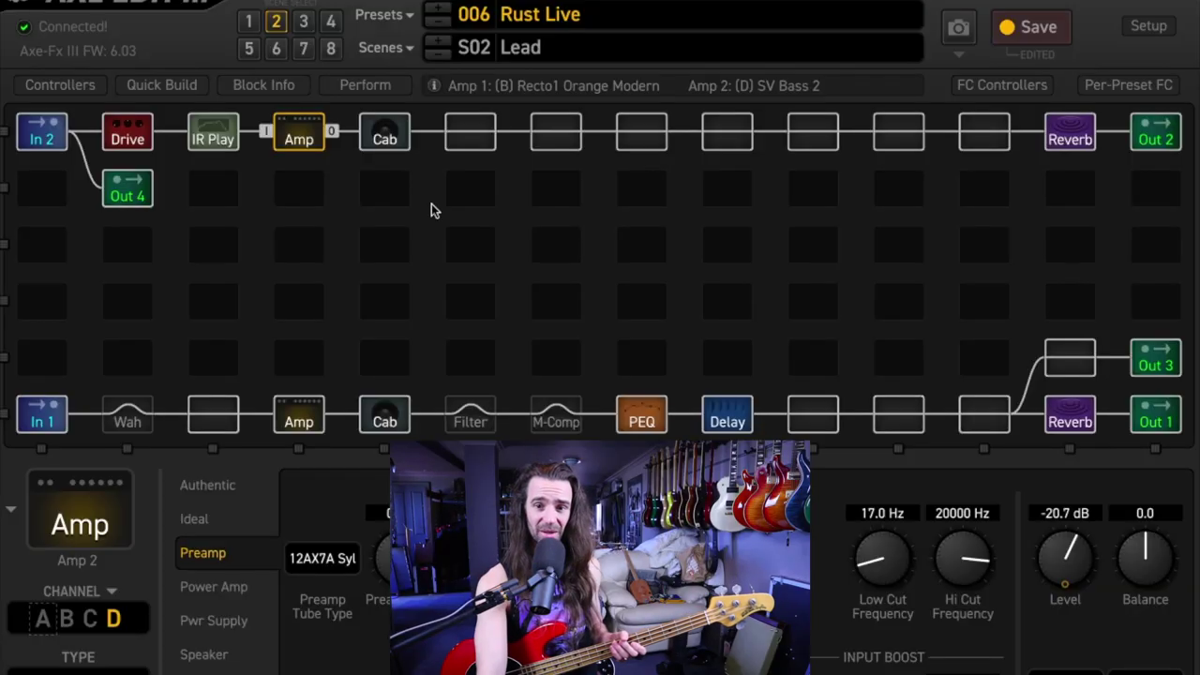
Show the Perform page with DEON and WOOLIE knobs plus global Amp, Cab, Delay, Drive and Tempo controls.
{"action": "left_click", "coordinate": [365, 85]}
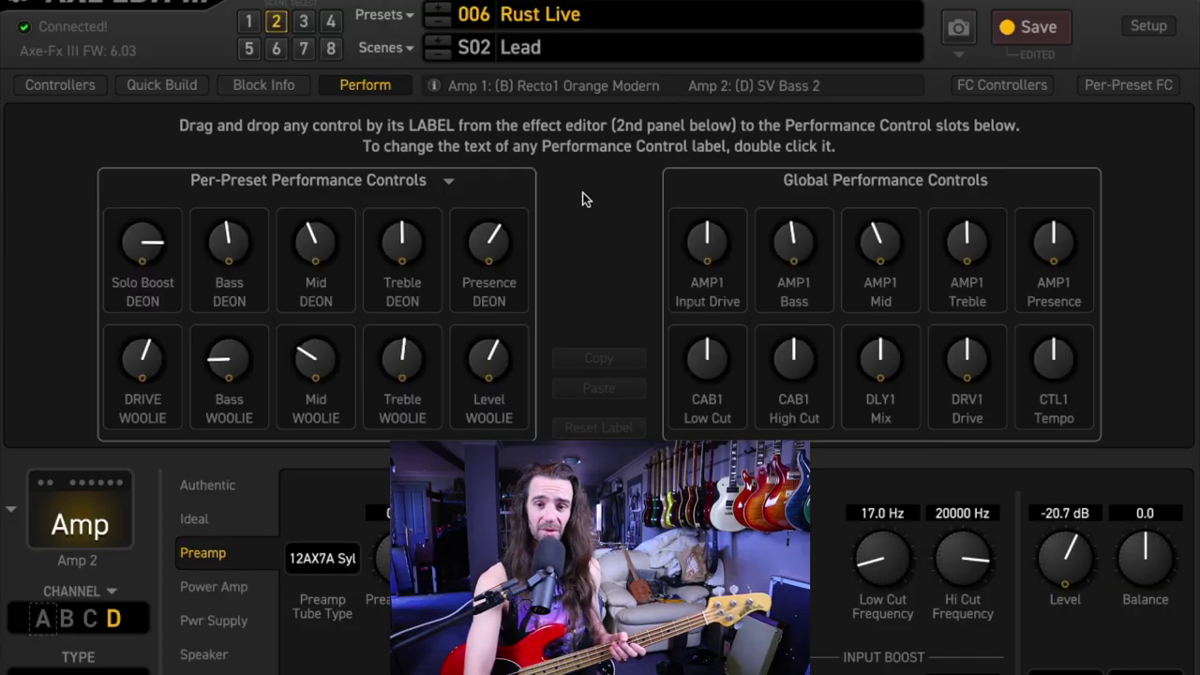